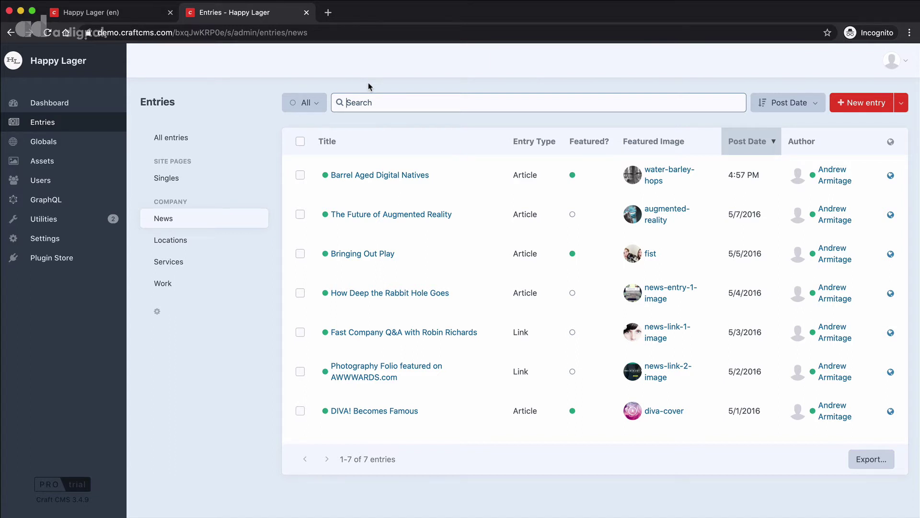
Look over The Future of Augmented Reality entry, then preview Barrel Aged Digital Natives without saving.
{"action": "left_click", "coordinate": [368, 101]}
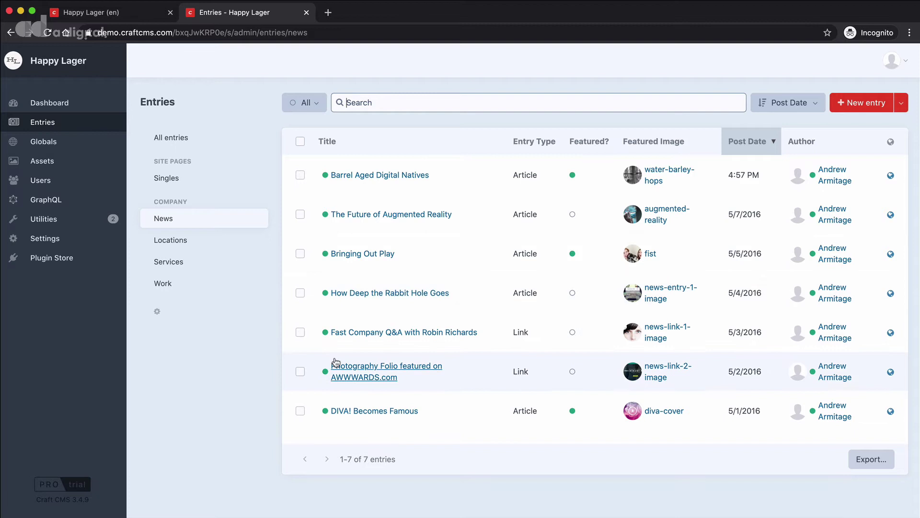
{"action": "left_click", "coordinate": [427, 214]}
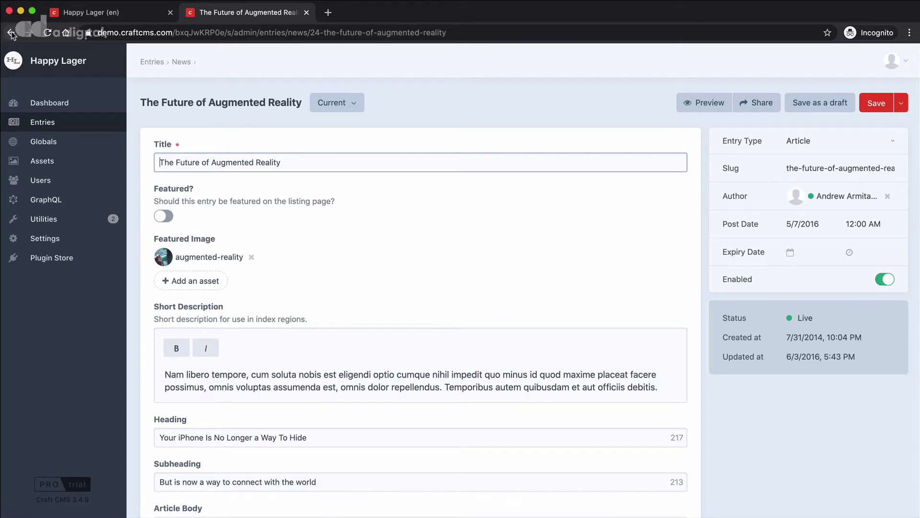
{"action": "left_click", "coordinate": [11, 34]}
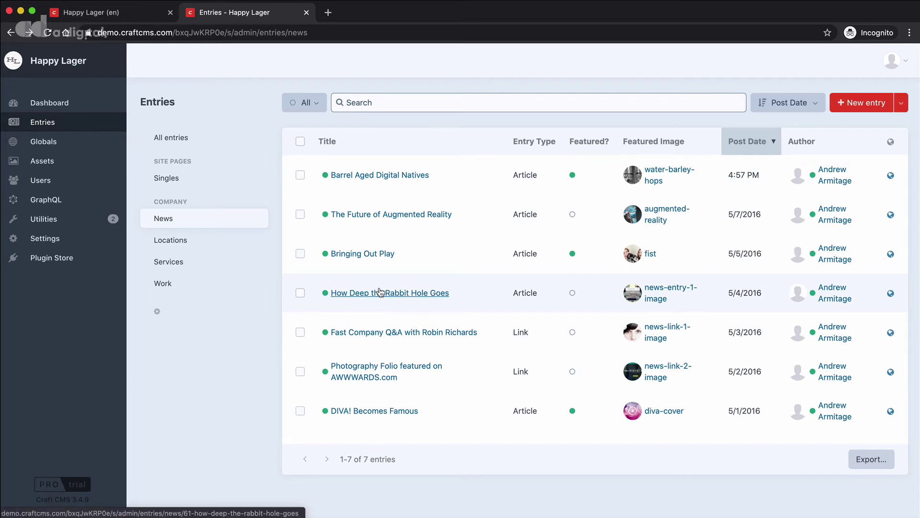
{"action": "double_click", "coordinate": [326, 177]}
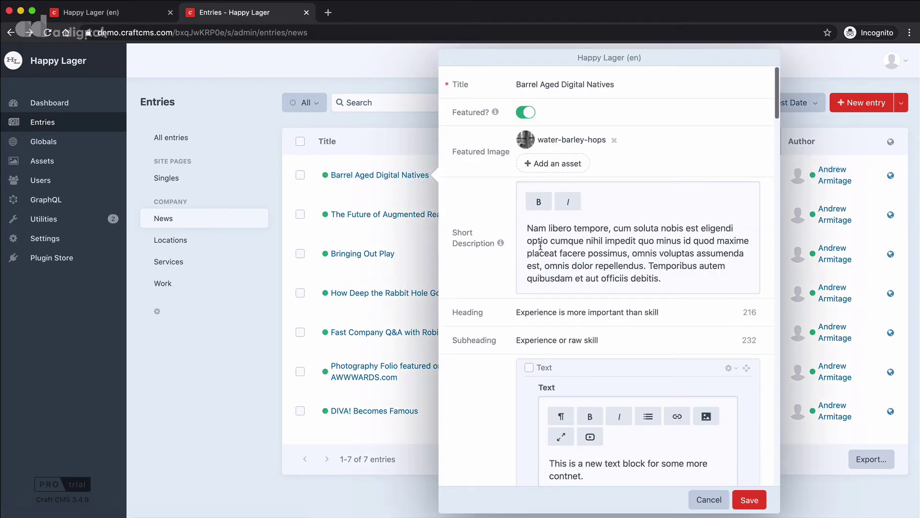
{"action": "scroll", "coordinate": [572, 250], "scroll_direction": "down", "scroll_amount": 1}
{"action": "scroll", "coordinate": [572, 250], "scroll_direction": "down", "scroll_amount": 4}
{"action": "scroll", "coordinate": [572, 251], "scroll_direction": "down", "scroll_amount": 4}
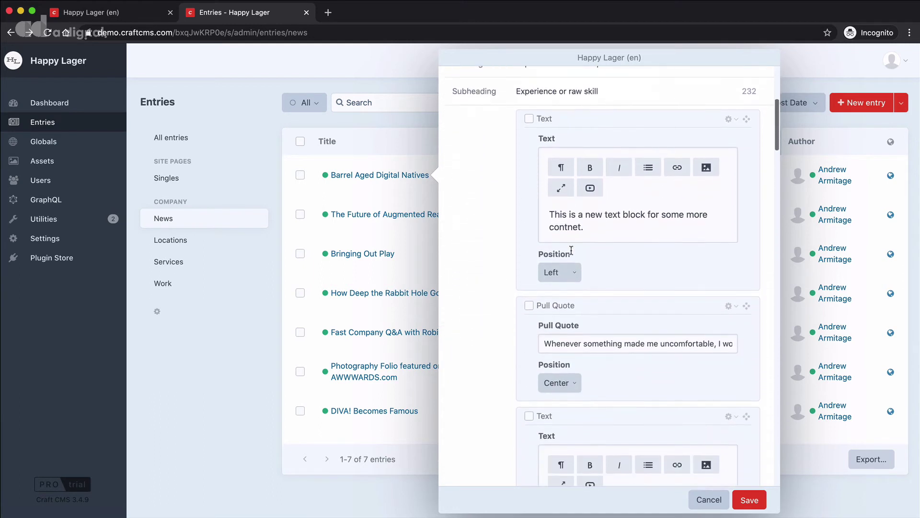
{"action": "scroll", "coordinate": [576, 259], "scroll_direction": "down", "scroll_amount": 3}
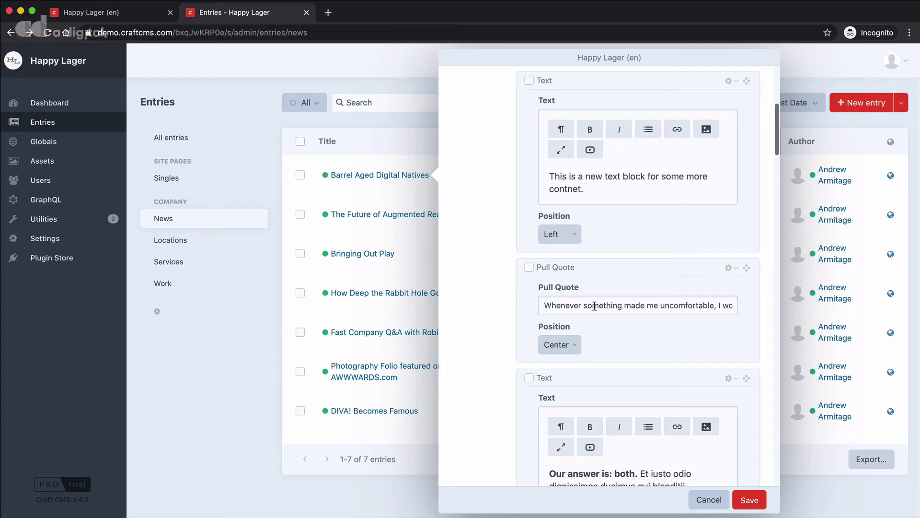
{"action": "left_click", "coordinate": [708, 500]}
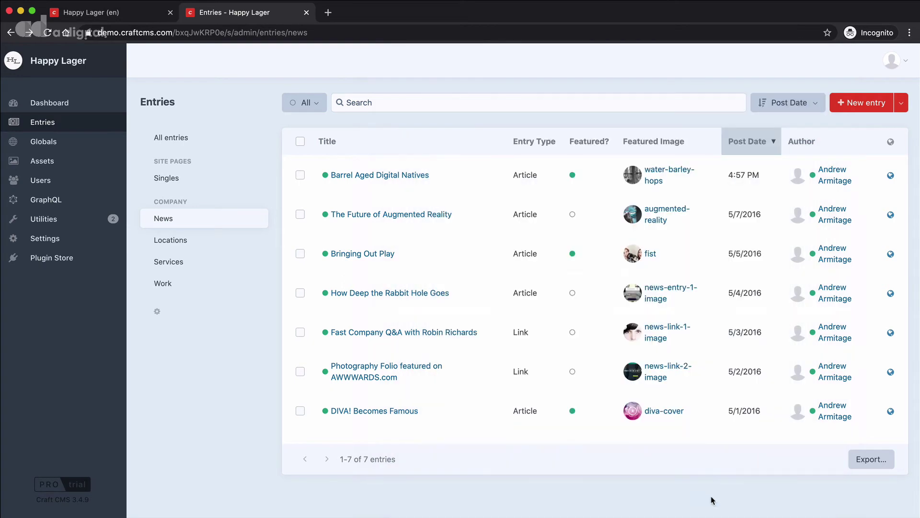
Switch on Featured? for The Future of Augmented Reality in its slide-out editor and save.
{"action": "double_click", "coordinate": [326, 214]}
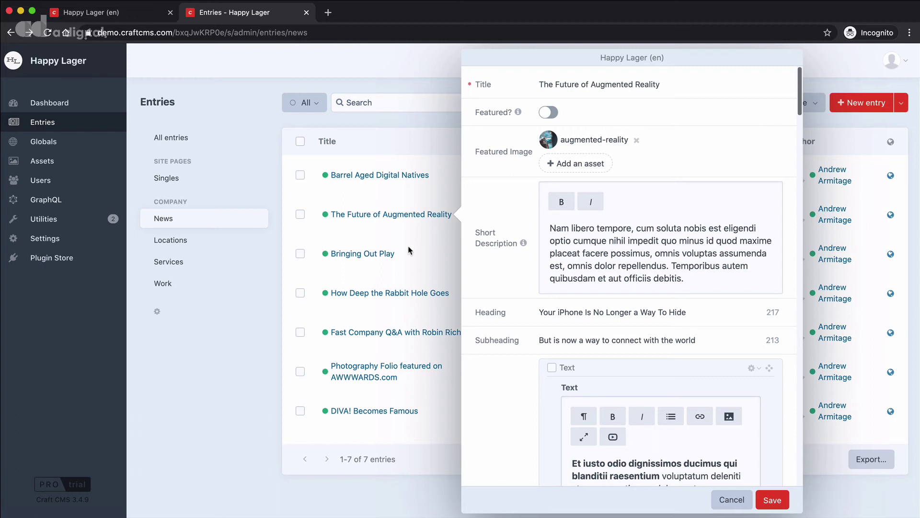
{"action": "scroll", "coordinate": [542, 272], "scroll_direction": "down", "scroll_amount": 1}
{"action": "scroll", "coordinate": [543, 271], "scroll_direction": "down", "scroll_amount": 1}
{"action": "scroll", "coordinate": [543, 271], "scroll_direction": "up", "scroll_amount": 2}
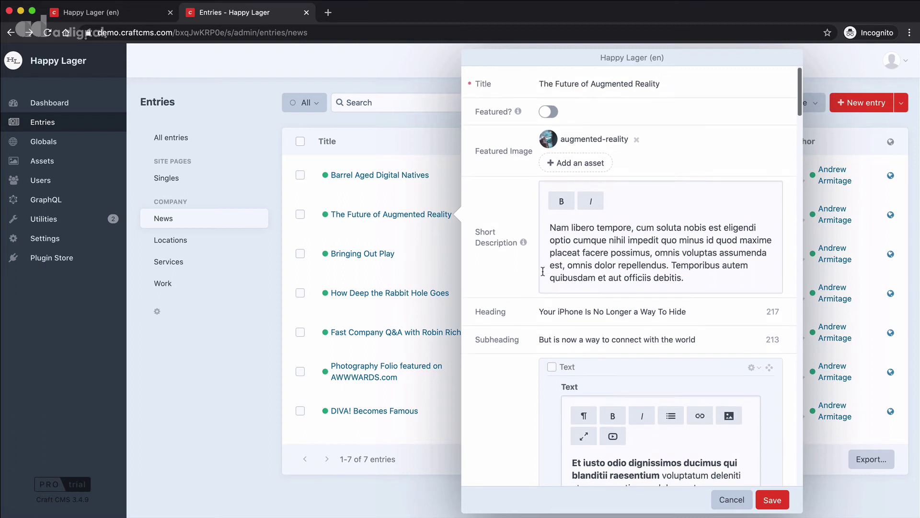
{"action": "left_click", "coordinate": [548, 111]}
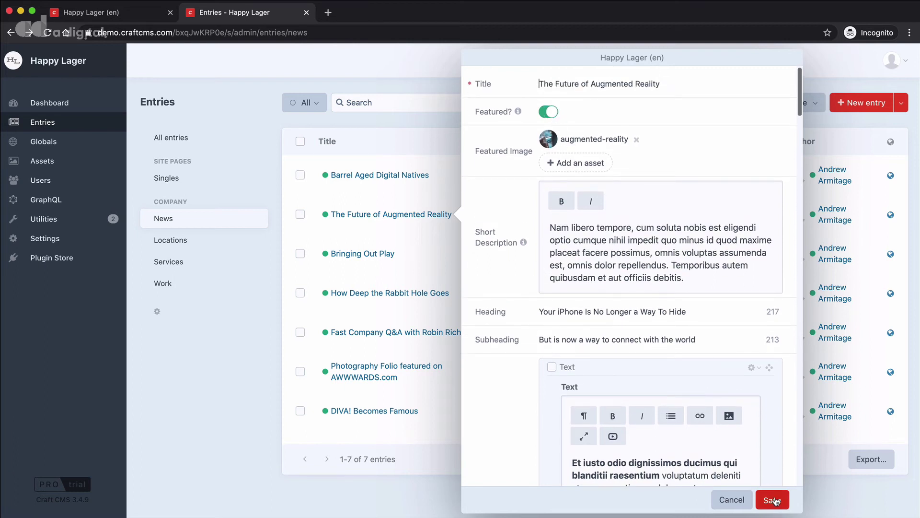
{"action": "left_click", "coordinate": [772, 500]}
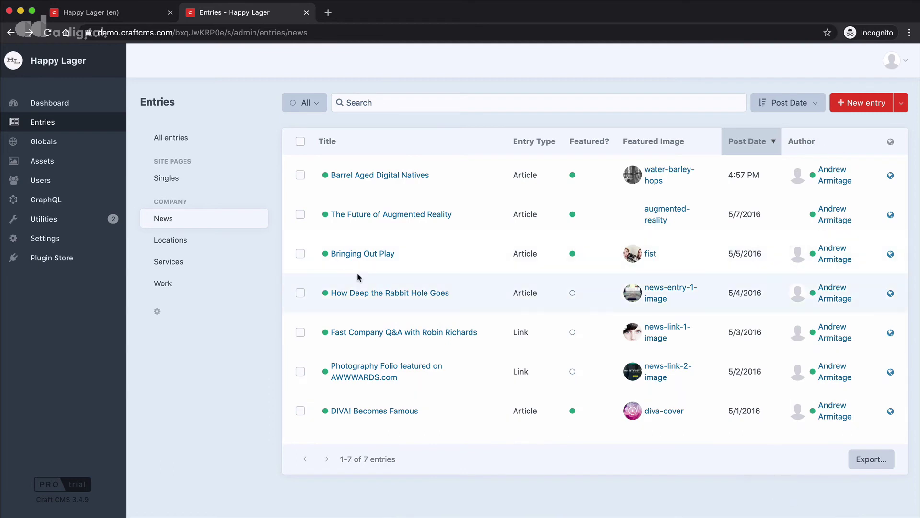
Turn off Featured? for Bringing Out Play and save, then quick-edit How Deep the Rabbit Hole Goes.
{"action": "double_click", "coordinate": [326, 254]}
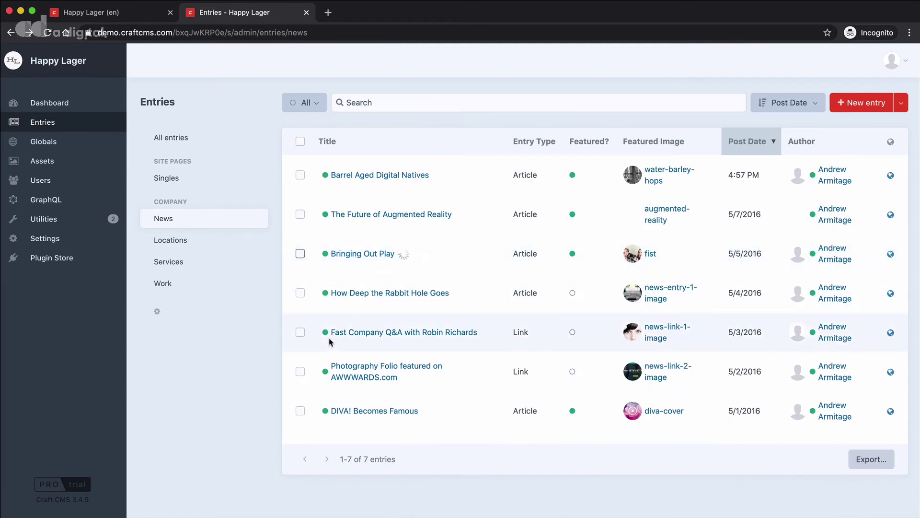
{"action": "left_click", "coordinate": [491, 111]}
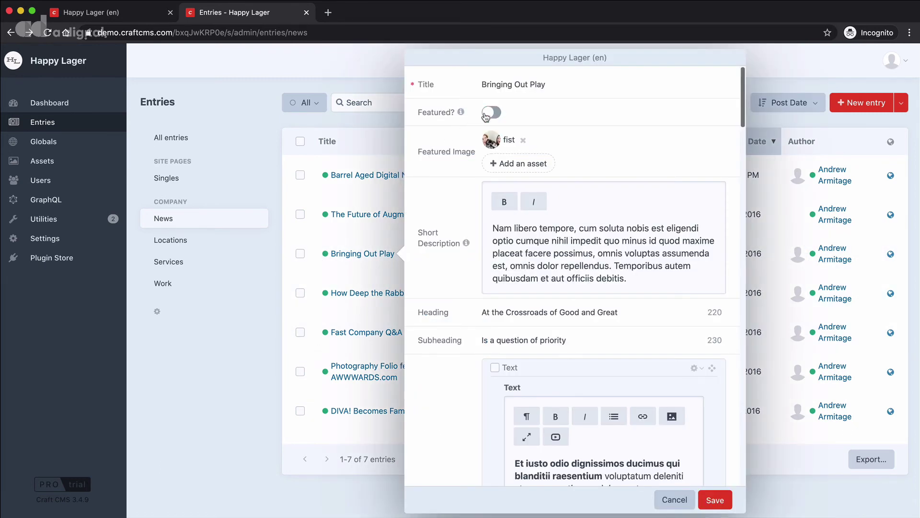
{"action": "left_click", "coordinate": [715, 500]}
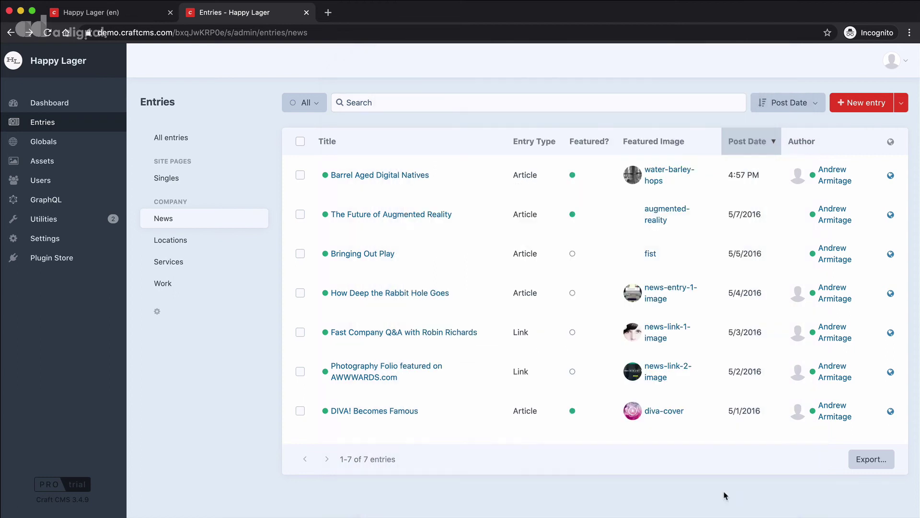
{"action": "double_click", "coordinate": [326, 294]}
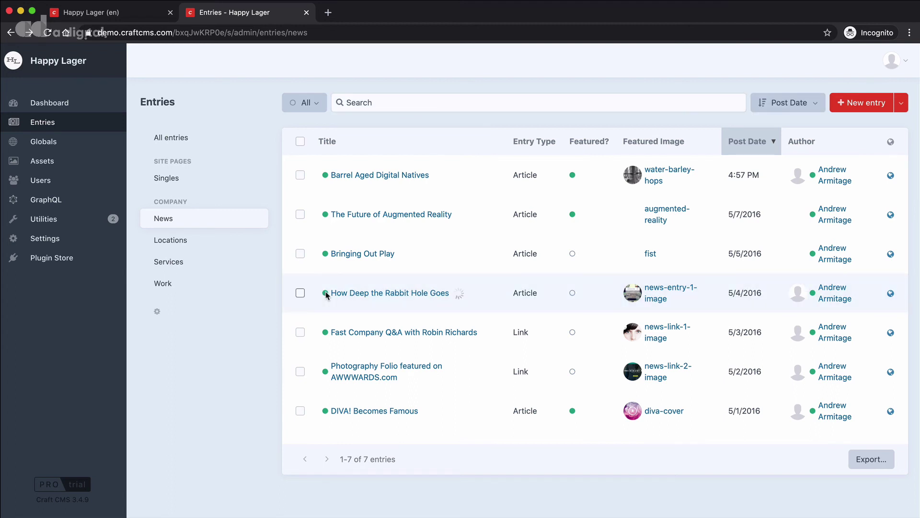